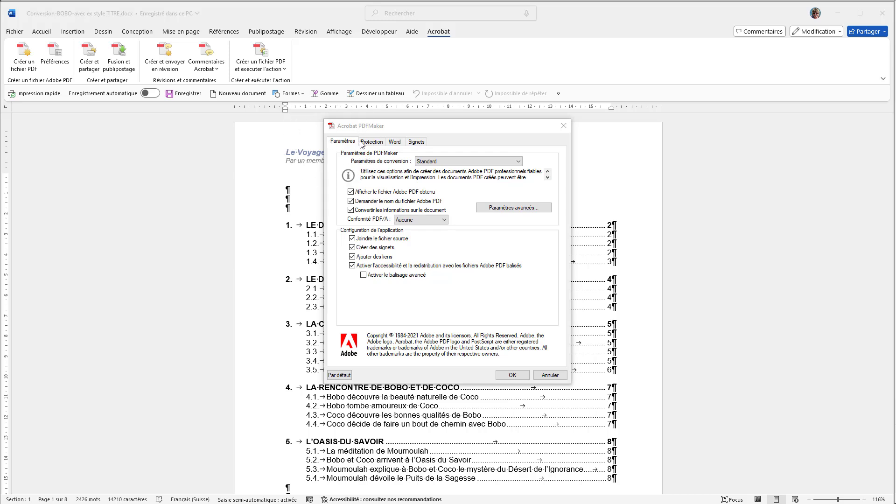
# Step: In the PDF protection settings, reset the restriction on editing and printing and enter a new permissions password
pyautogui.click(373, 143)
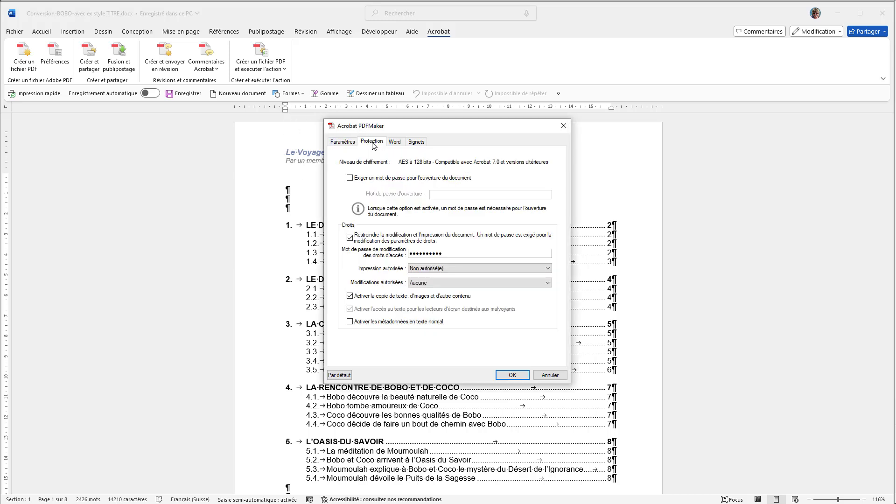
pyautogui.click(373, 145)
pyautogui.click(350, 239)
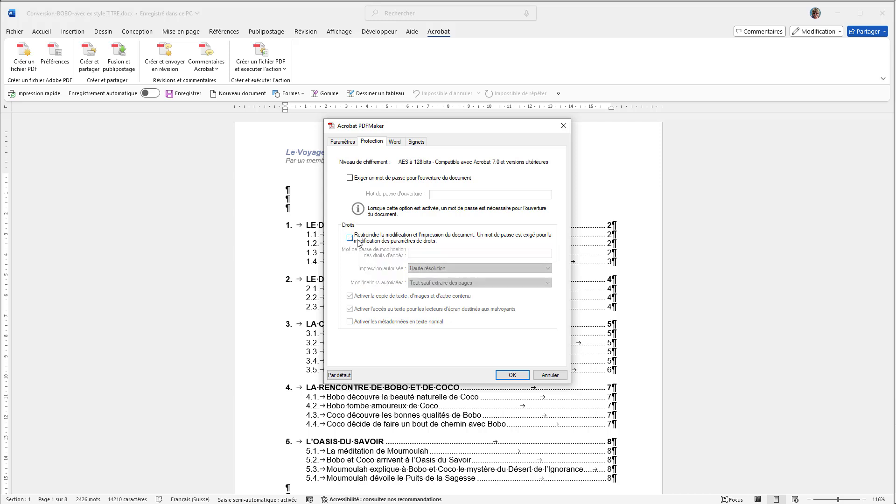
pyautogui.click(350, 239)
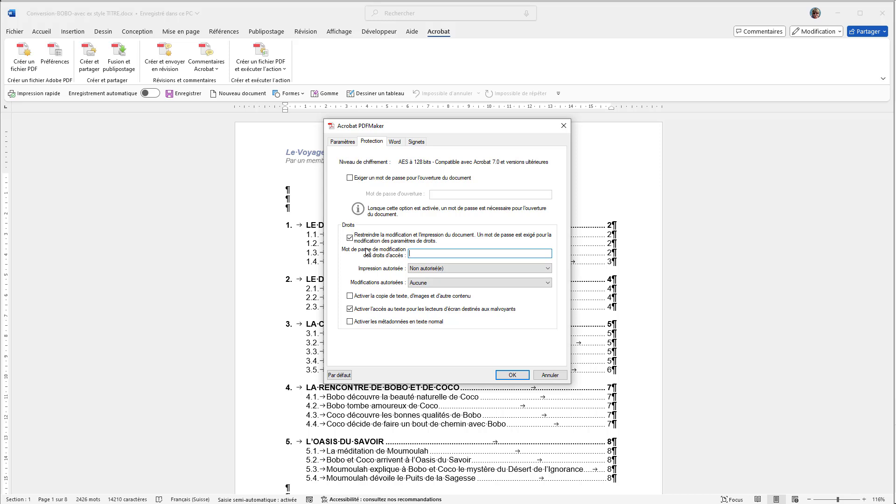
pyautogui.write('****')
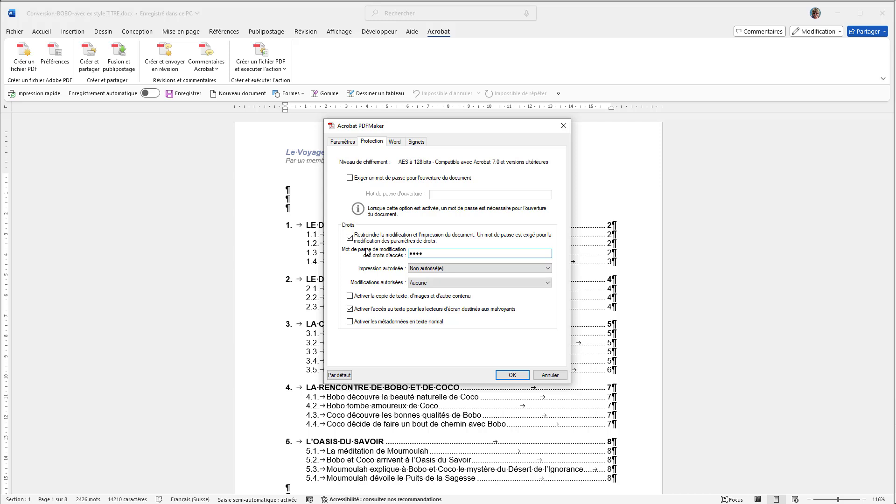
# Step: Keep printing at Non autorisé(e) and modifications at Aucune, and allow copying of text, images and other content
pyautogui.click(431, 269)
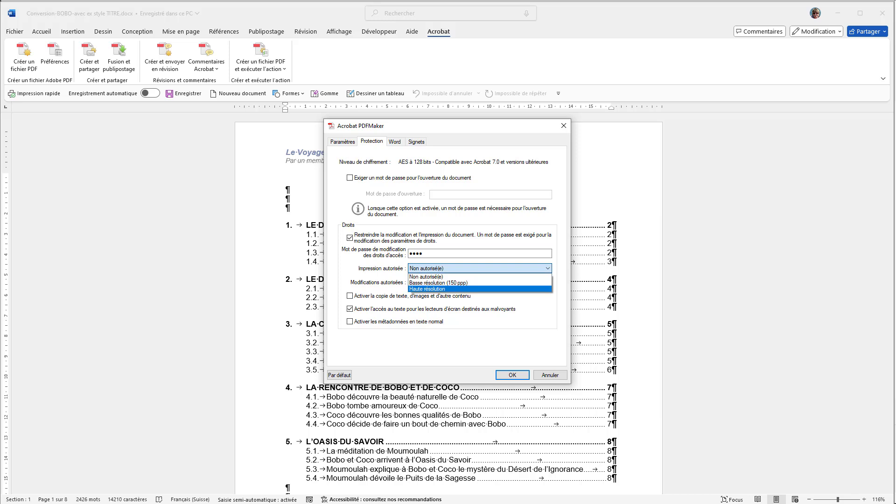
pyautogui.click(549, 273)
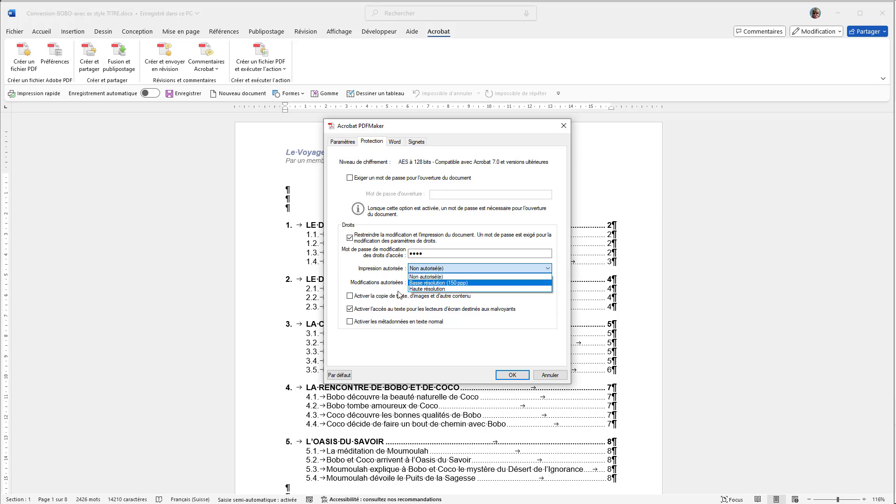
pyautogui.click(382, 284)
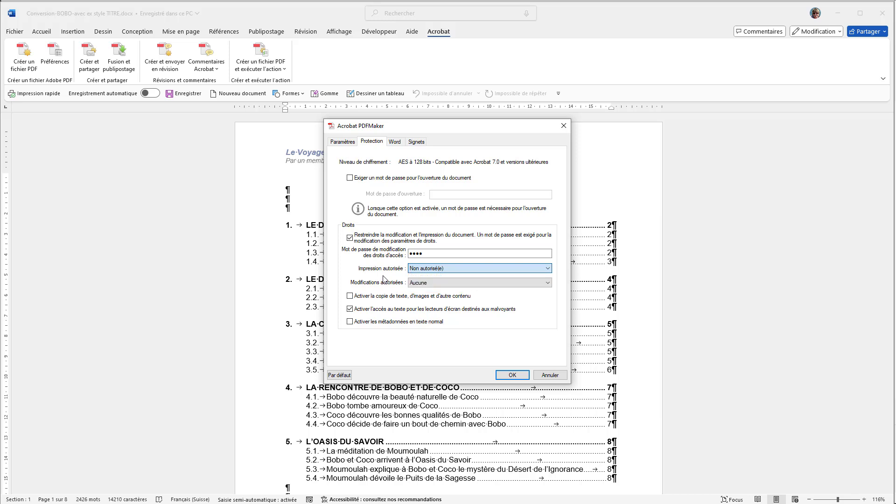
pyautogui.click(434, 286)
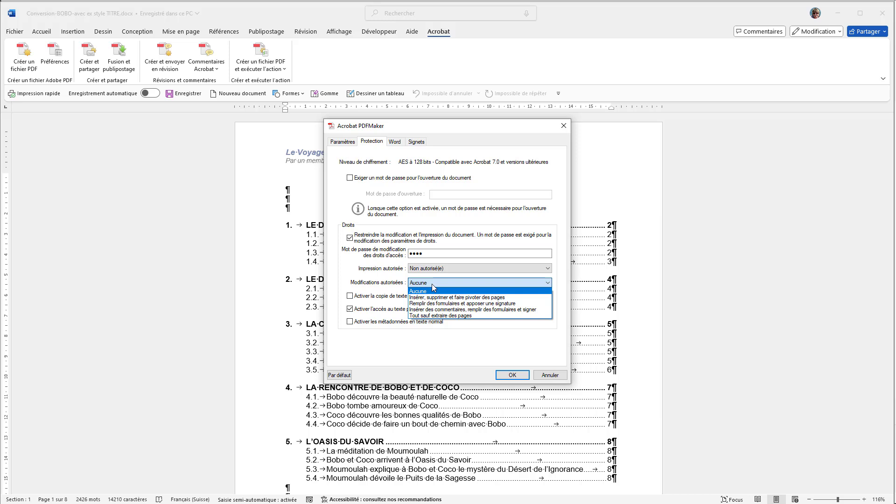
pyautogui.click(435, 283)
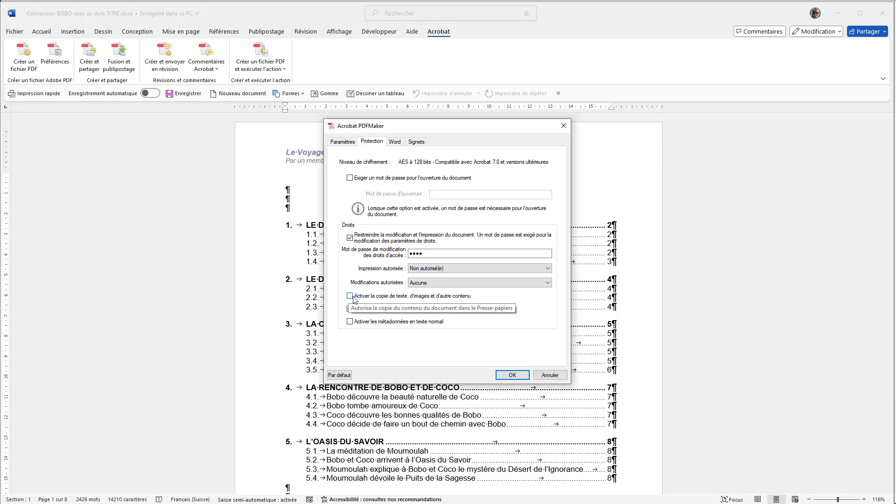
pyautogui.click(350, 297)
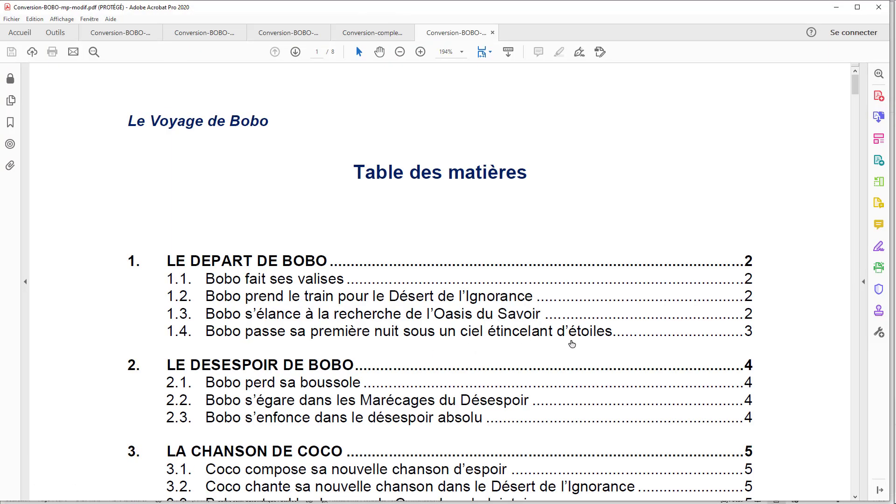
# Step: Try to edit the protected Conversion-BOBO-mp-modif.pdf without supplying the permissions password, and return to the Word document
pyautogui.click(880, 140)
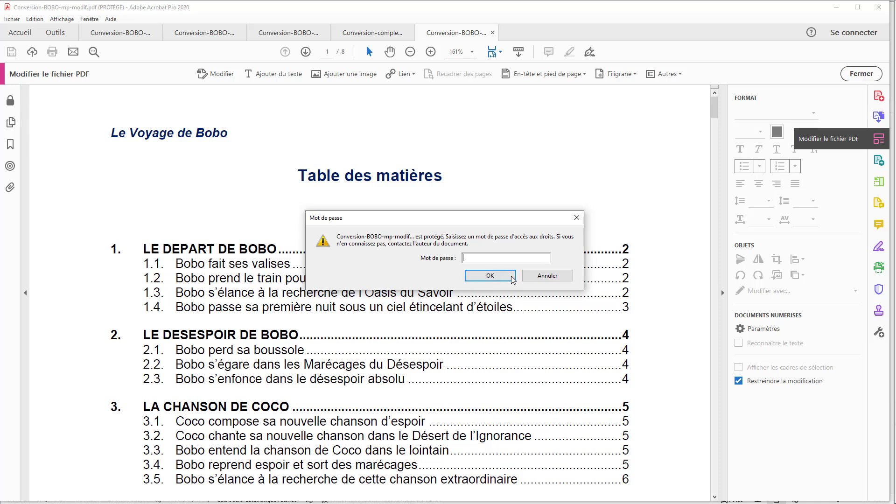
pyautogui.click(551, 277)
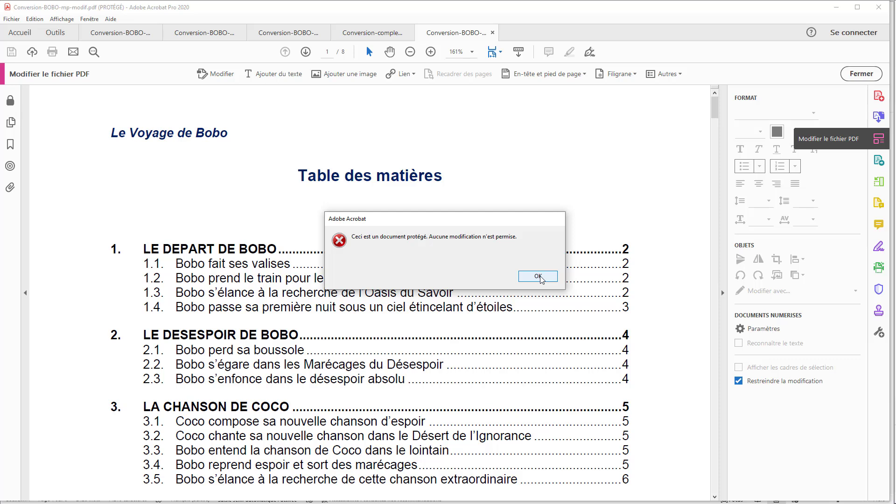
pyautogui.click(538, 277)
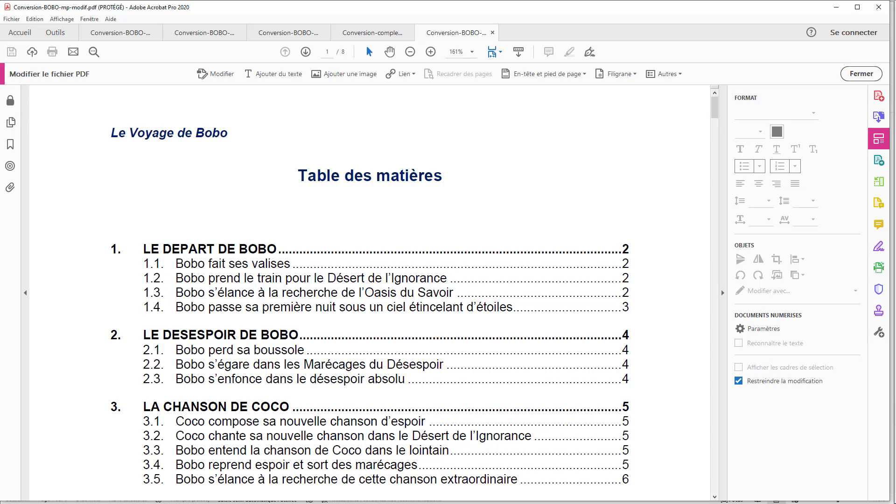
pyautogui.click(839, 8)
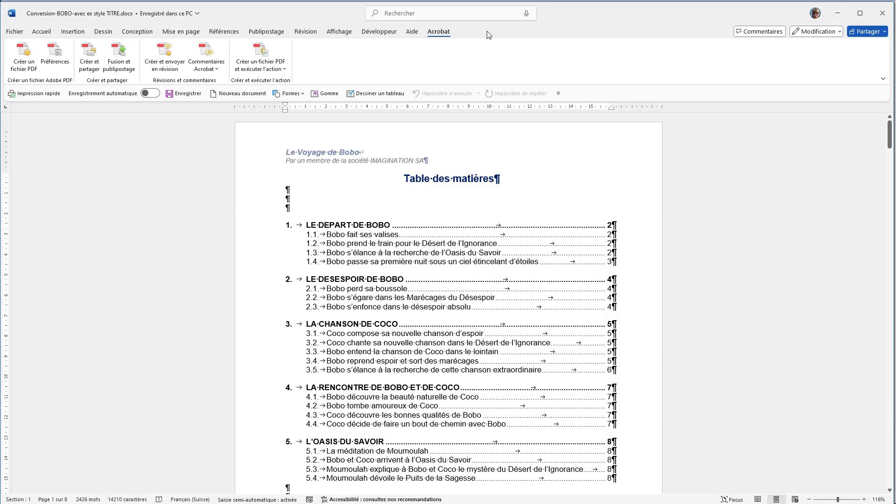
# Step: Open the Acrobat PDFMaker preferences and review the Word conversion options for comments, notes and signature fields
pyautogui.click(351, 185)
pyautogui.click(59, 57)
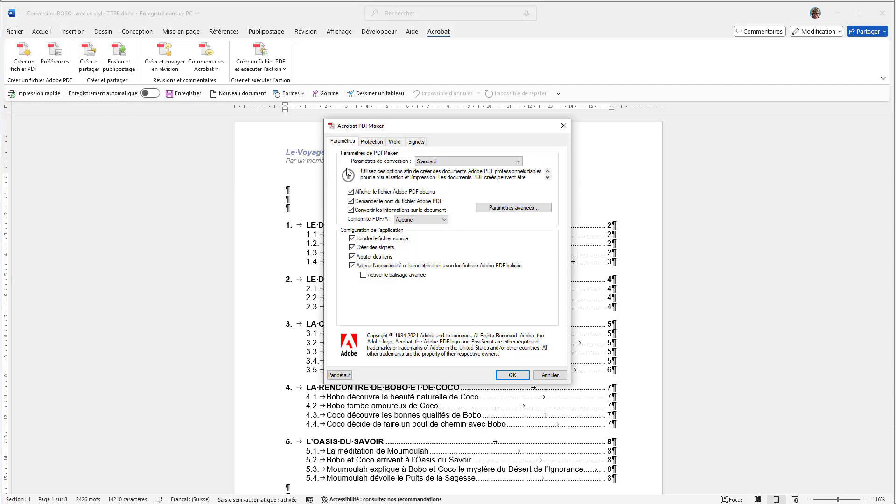
pyautogui.click(396, 143)
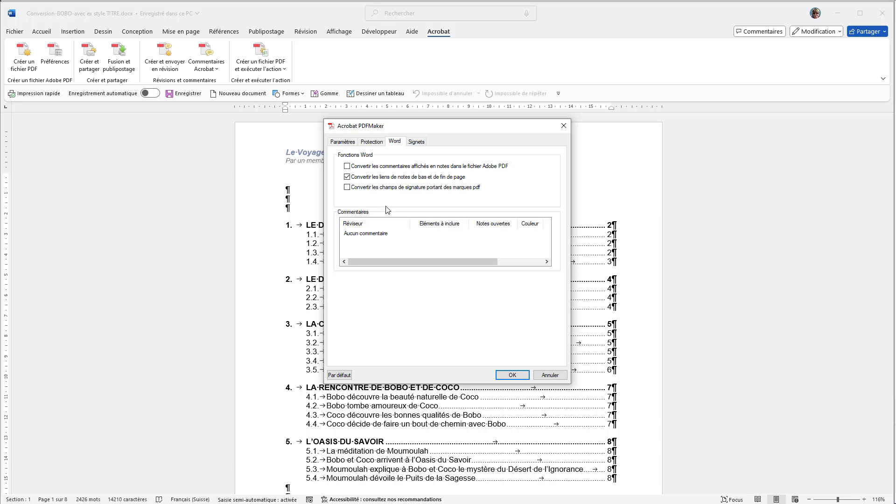
# Step: Try converting all Word styles to bookmarks, review the list of styles, and cancel the preferences
pyautogui.click(416, 143)
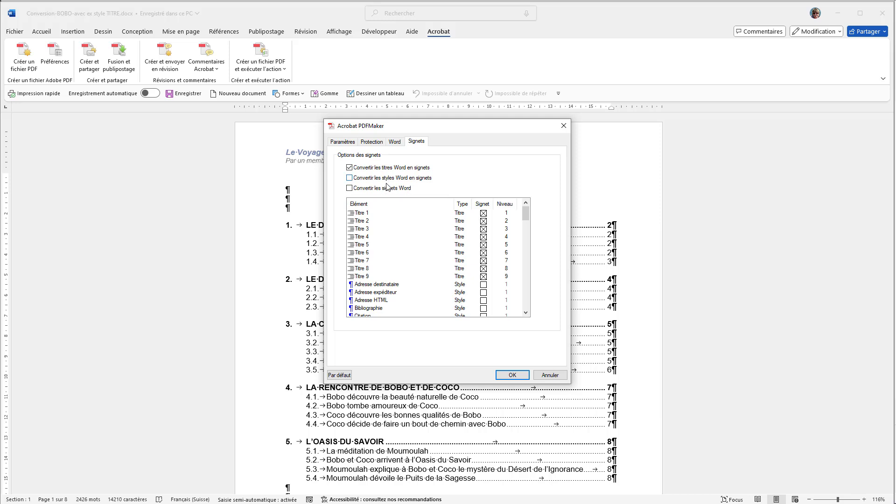
pyautogui.click(349, 178)
pyautogui.scroll(-2, 486, 245)
pyautogui.scroll(-15, 487, 244)
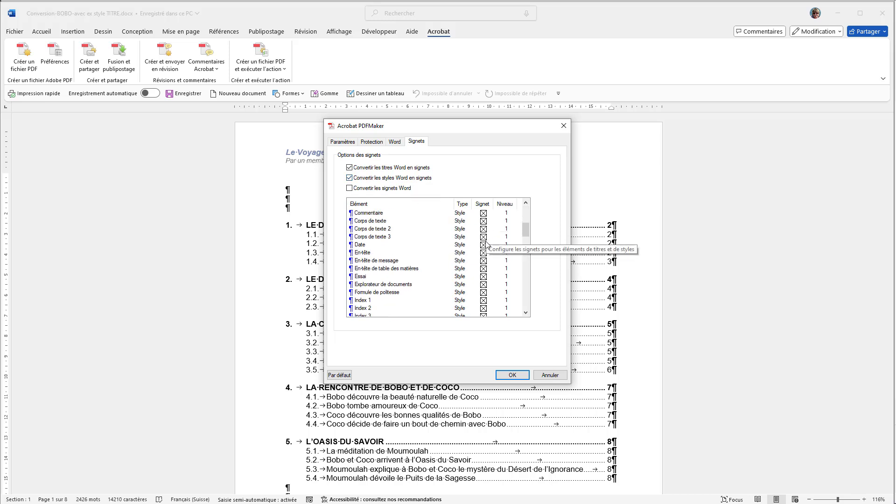
pyautogui.scroll(-10, 487, 241)
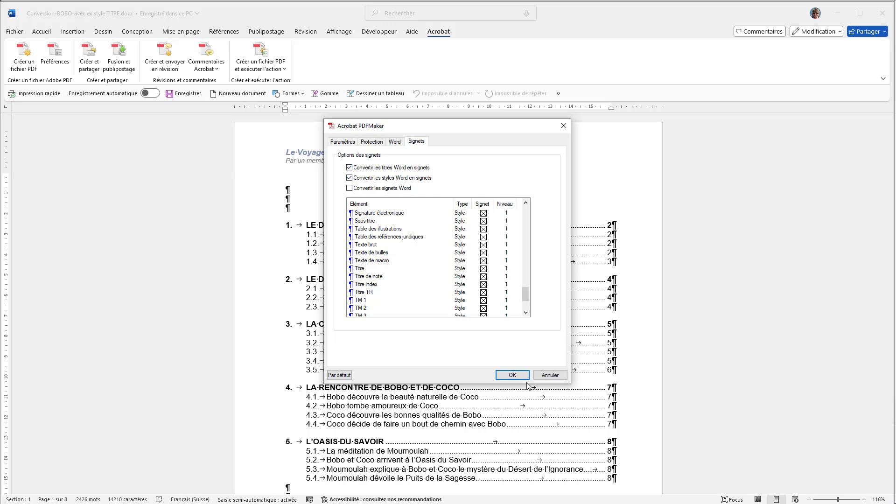
pyautogui.click(544, 376)
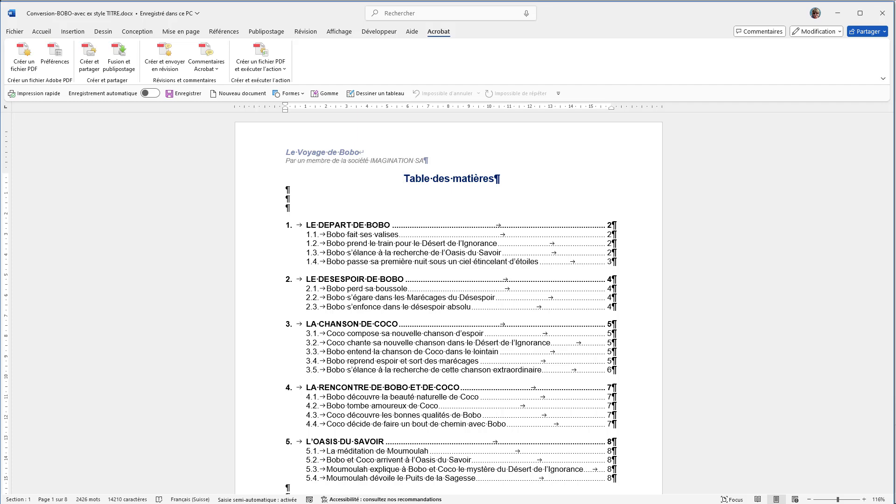
# Step: Switch to Acrobat and examine the bookmarks of Conversion-BOBO-avec tous les styles.pdf against its page content
pyautogui.hotkey('alt', 'Tab')
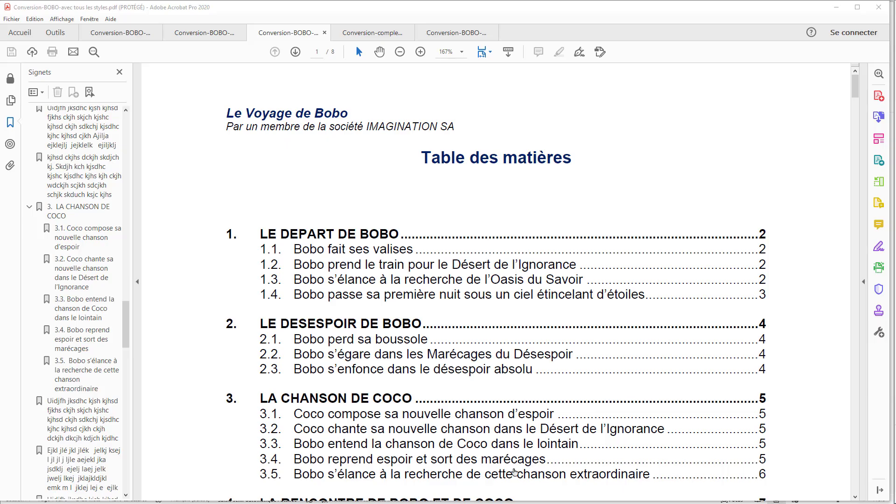
pyautogui.moveTo(126, 316); pyautogui.dragTo(108, 223)
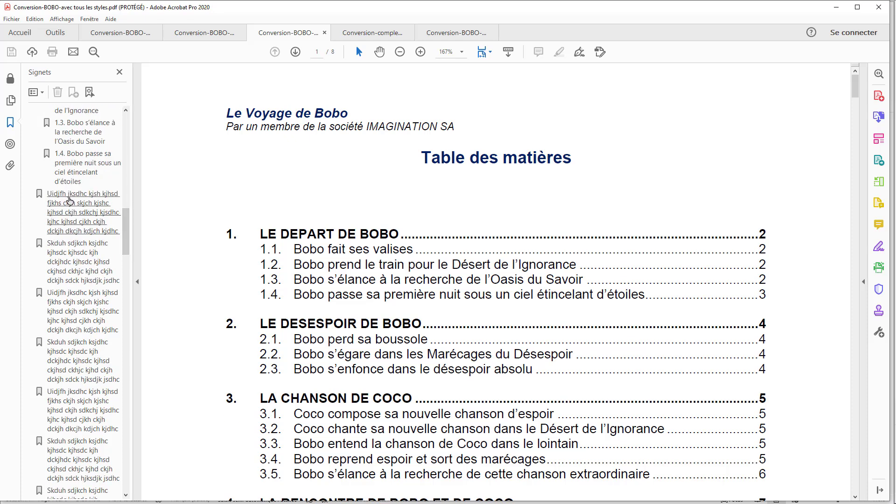
pyautogui.scroll(-4, 340, 314)
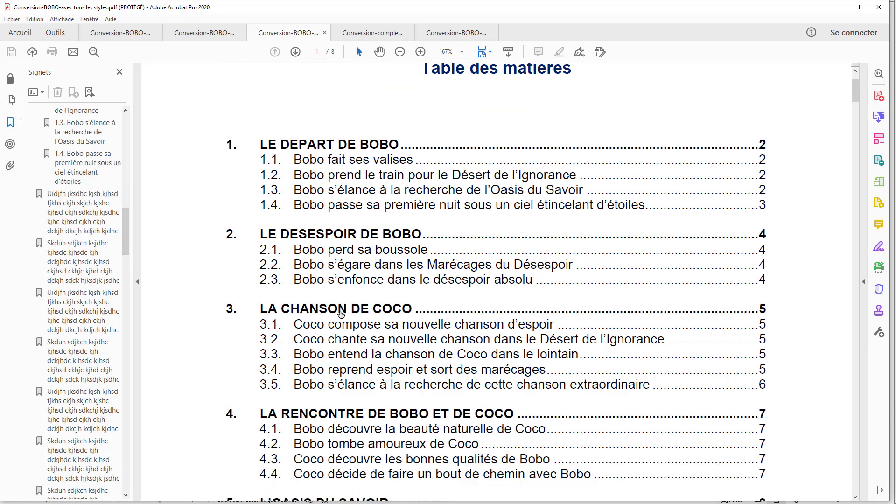
pyautogui.scroll(-4, 340, 315)
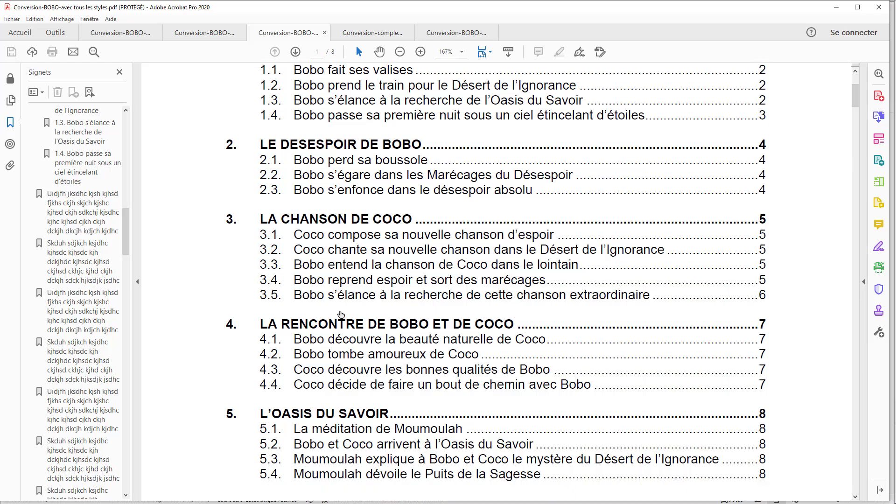
pyautogui.scroll(-9, 370, 371)
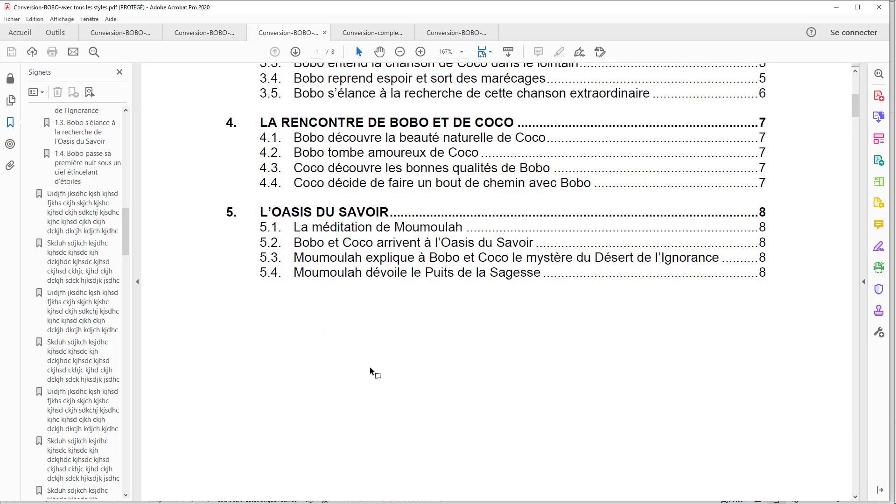
pyautogui.scroll(-16, 371, 368)
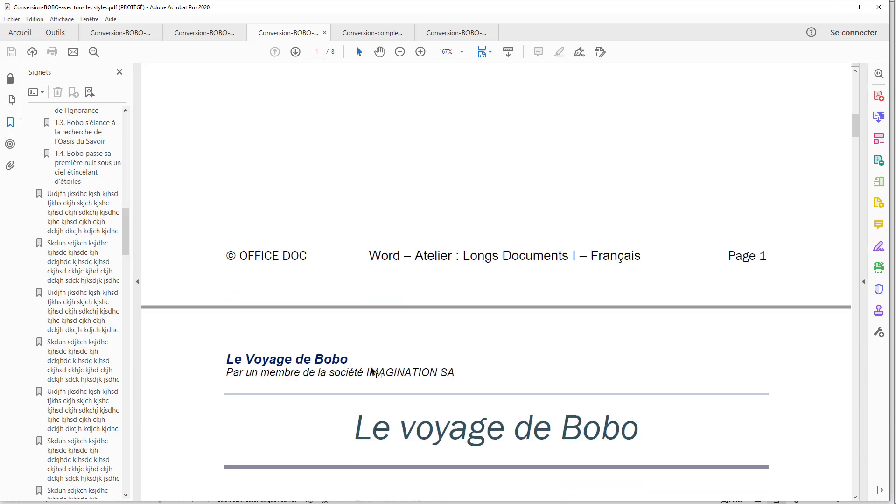
pyautogui.scroll(-10, 373, 372)
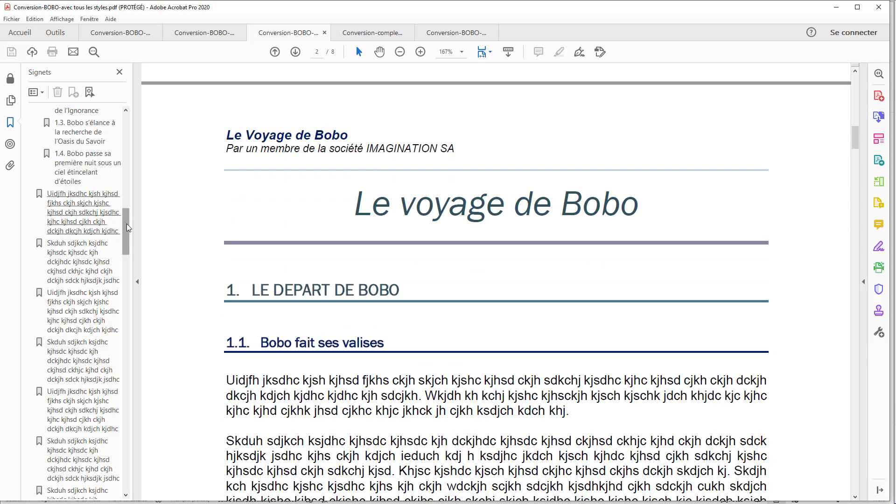
pyautogui.moveTo(127, 228); pyautogui.dragTo(120, 300)
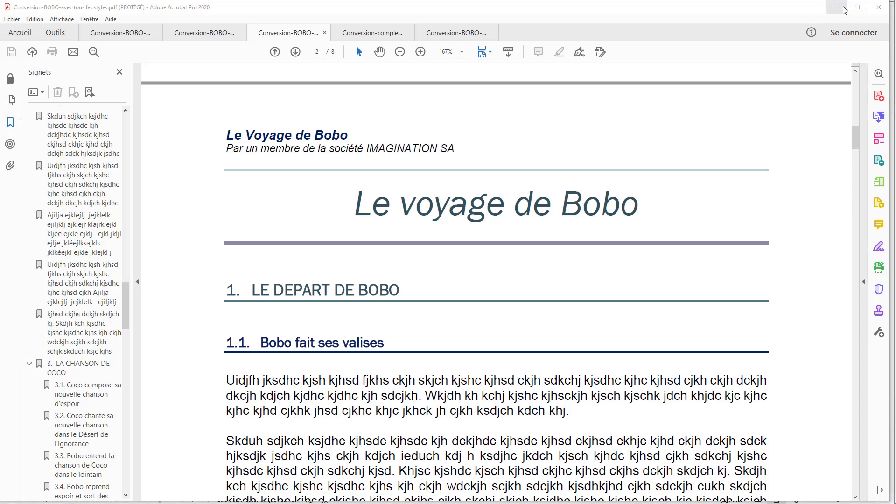
pyautogui.click(326, 37)
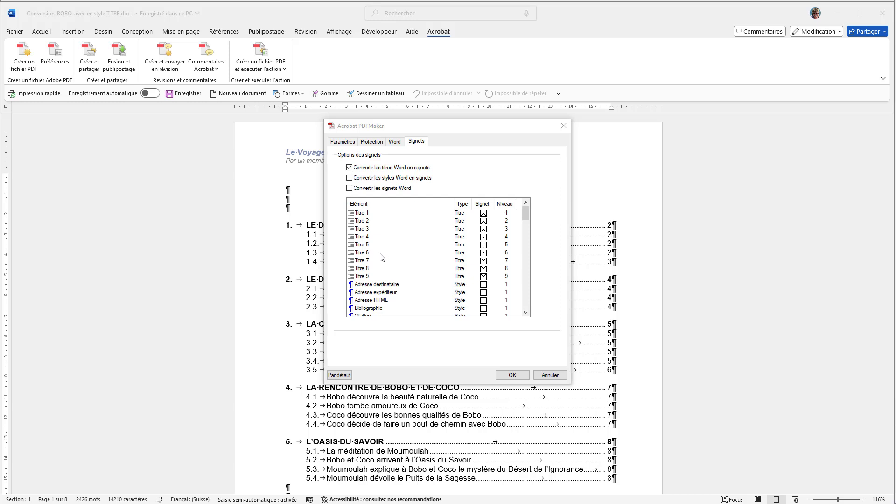
# Step: Include only the Titre style among the Word styles converted to bookmarks and apply the PDFMaker preferences
pyautogui.scroll(-7, 382, 257)
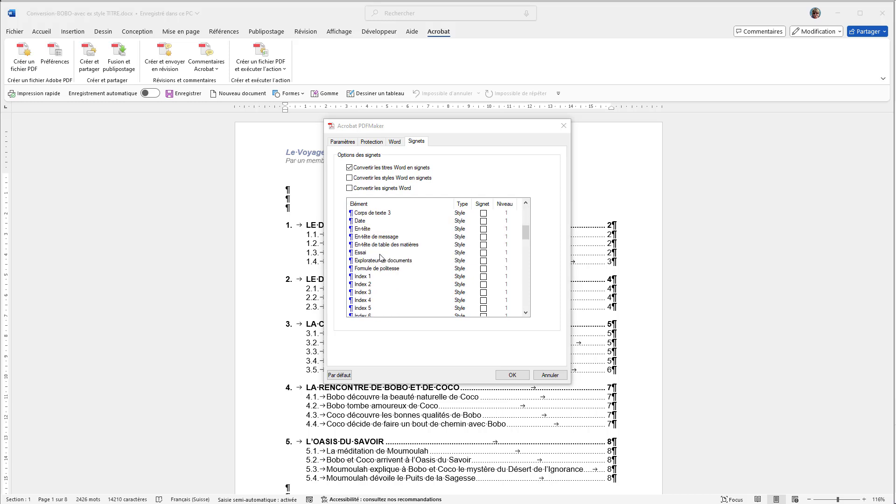
pyautogui.scroll(-10, 381, 257)
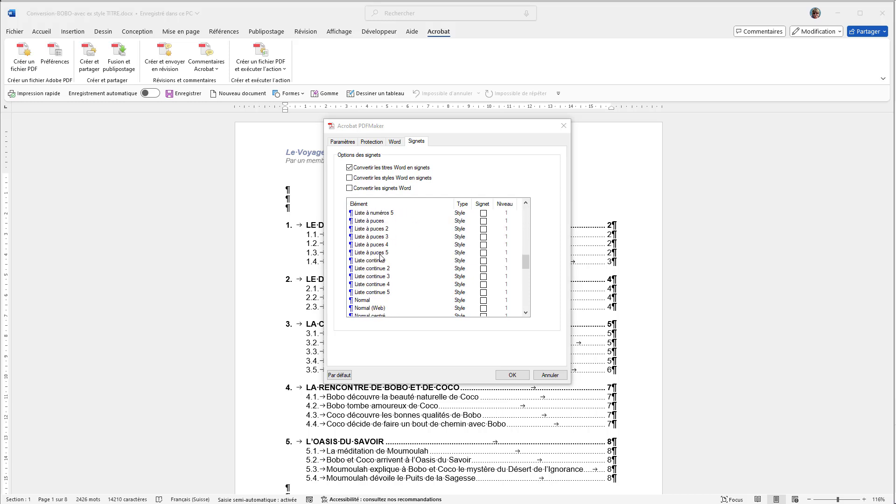
pyautogui.scroll(-10, 381, 258)
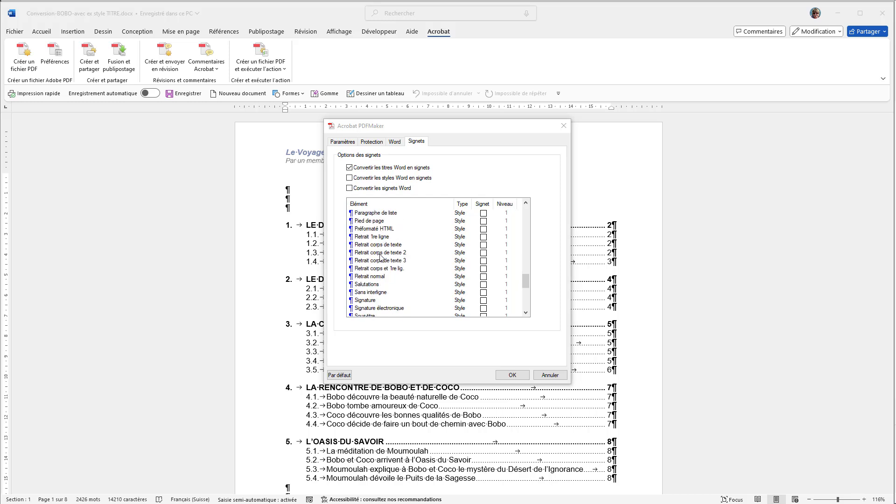
pyautogui.scroll(-3, 381, 257)
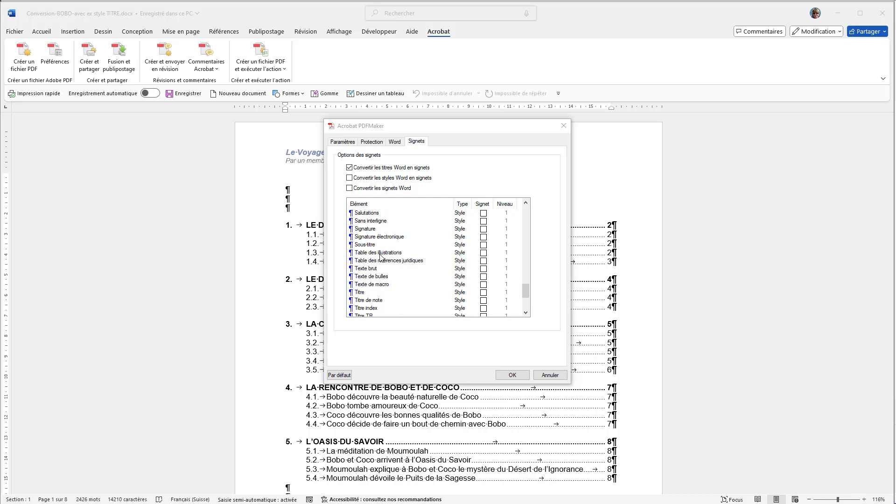
pyautogui.click(484, 292)
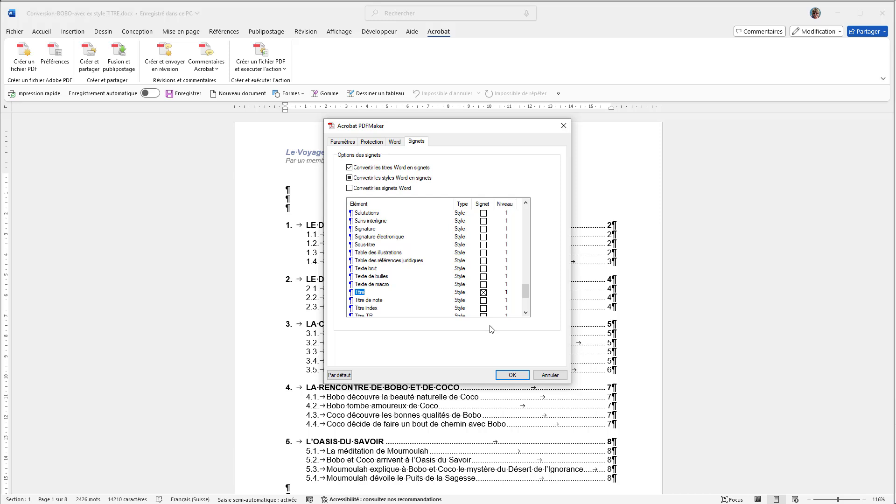
pyautogui.click(513, 376)
pyautogui.scroll(-3, 416, 340)
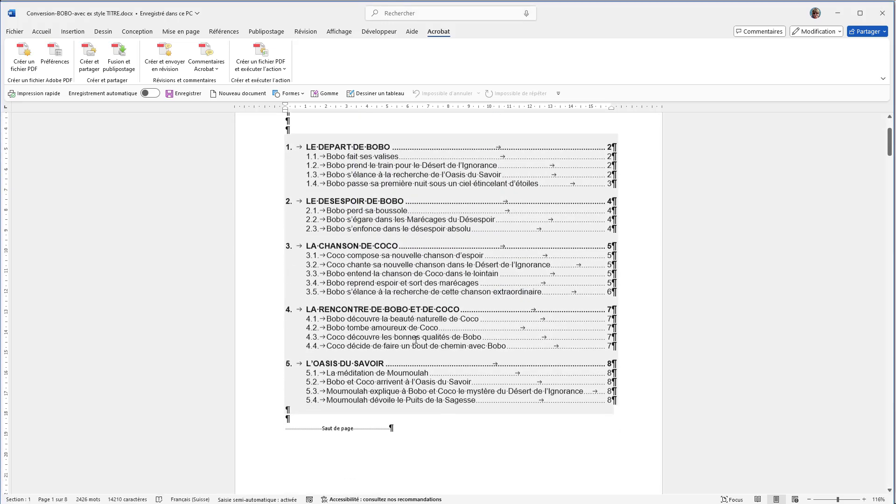
# Step: Locate the title Le voyage de Bobo on page 2 of the Word document and place the cursor in it
pyautogui.scroll(-10, 416, 340)
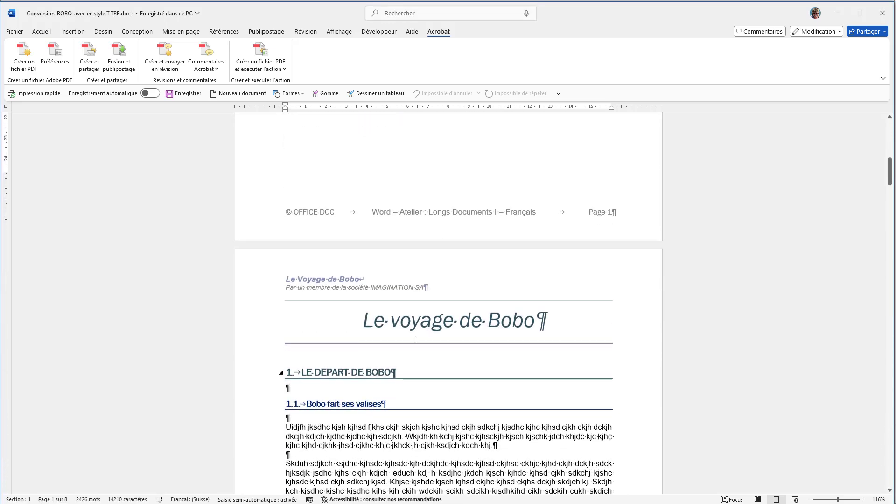
pyautogui.click(430, 280)
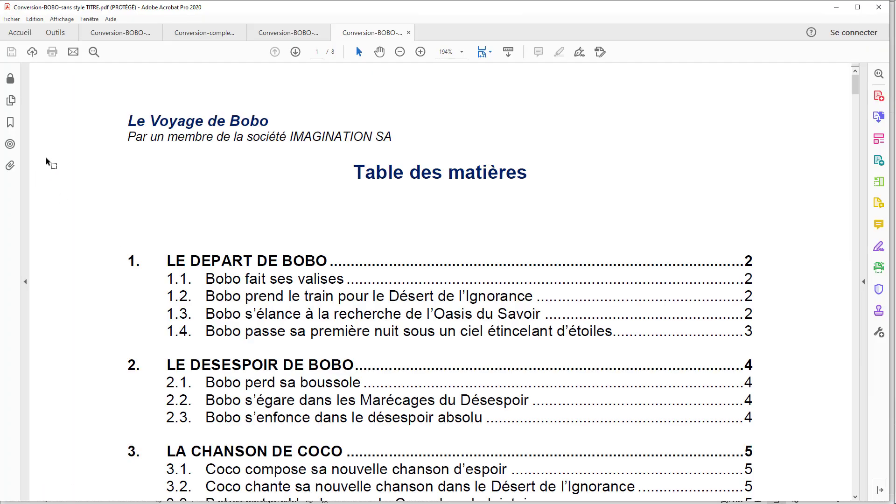
# Step: Switch to Acrobat, find the title Le voyage de Bobo in Conversion-BOBO-sans style TITRE.pdf and show the file's bookmarks
pyautogui.scroll(-15, 54, 174)
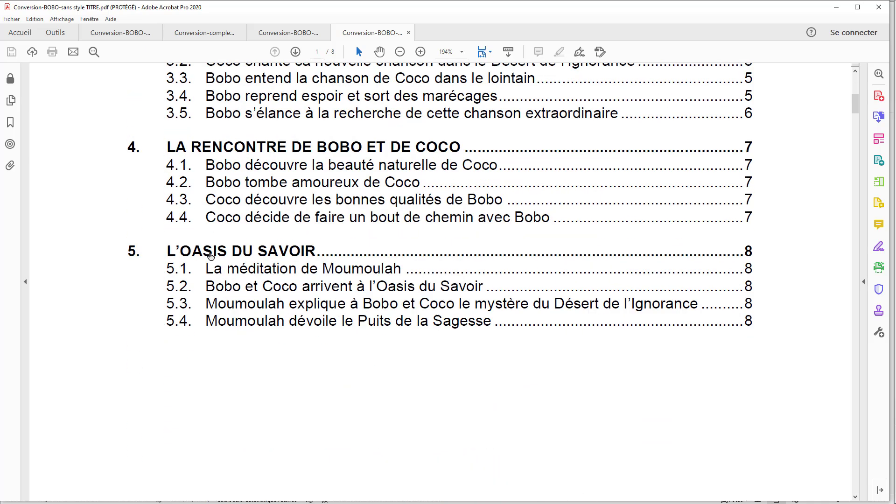
pyautogui.scroll(-8, 209, 257)
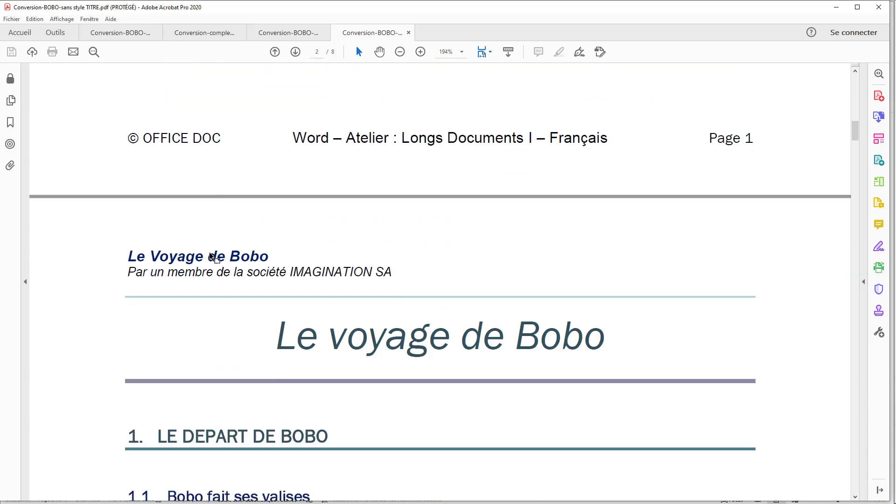
pyautogui.click(11, 122)
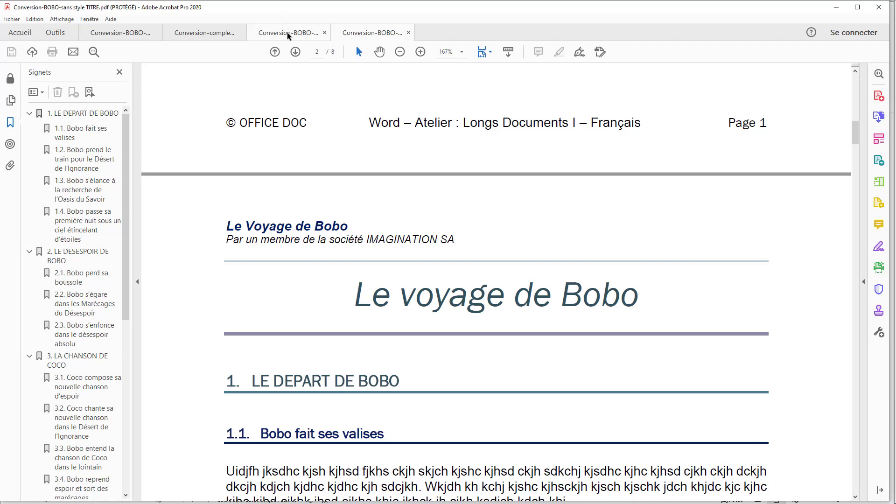
# Step: Compare the bookmarks of Conversion-BOBO-avec ex style TITRE.pdf with its title on page 2, and return to Word
pyautogui.click(96, 36)
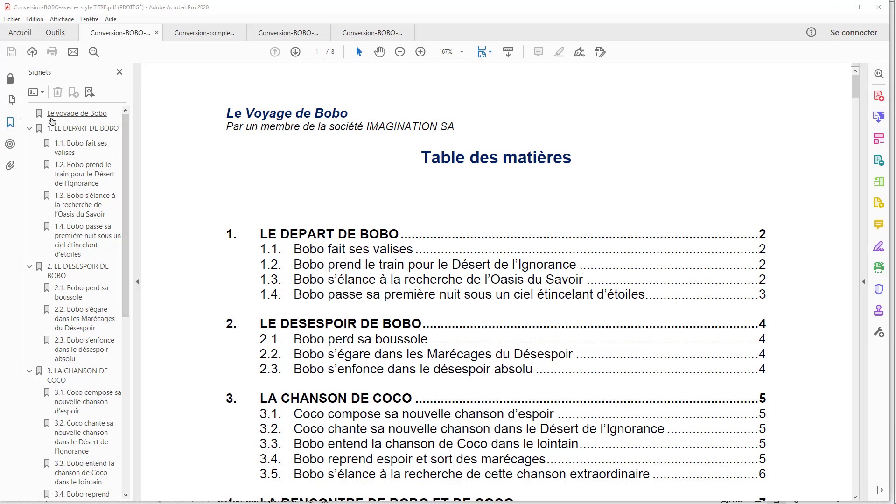
pyautogui.scroll(-3, 460, 229)
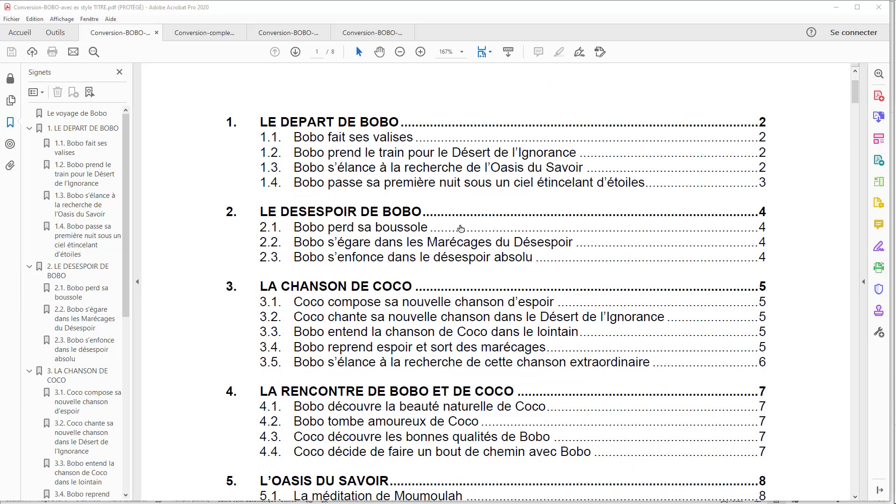
pyautogui.scroll(-15, 460, 228)
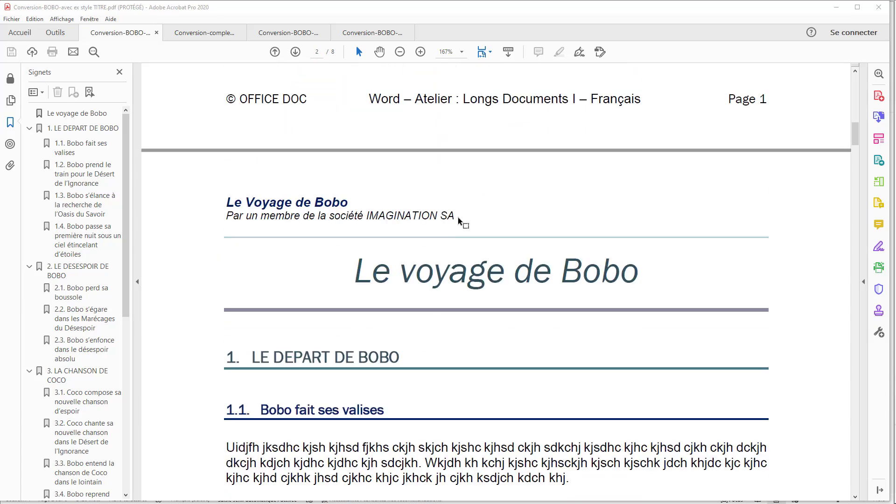
pyautogui.scroll(-2, 461, 223)
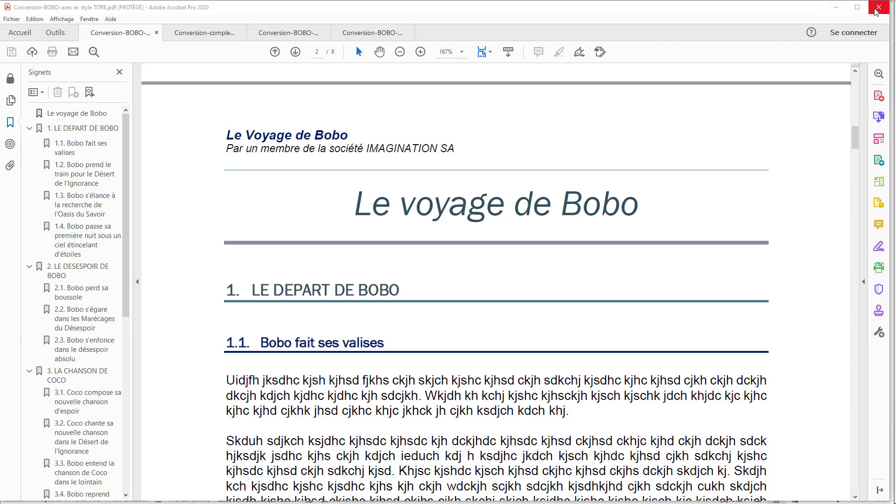
pyautogui.click(836, 11)
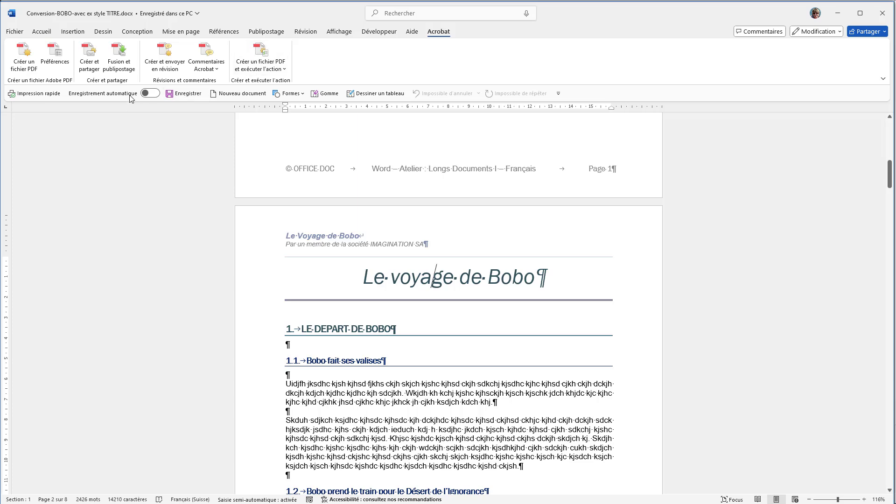
# Step: Review the bookmark options in the Acrobat PDFMaker preferences, including the conversion of Word bookmarks, and accept the settings
pyautogui.click(59, 54)
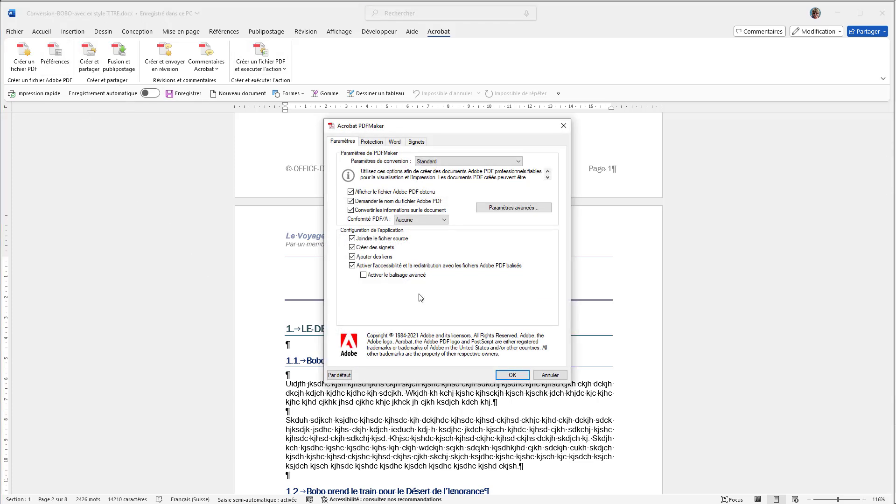
pyautogui.click(420, 143)
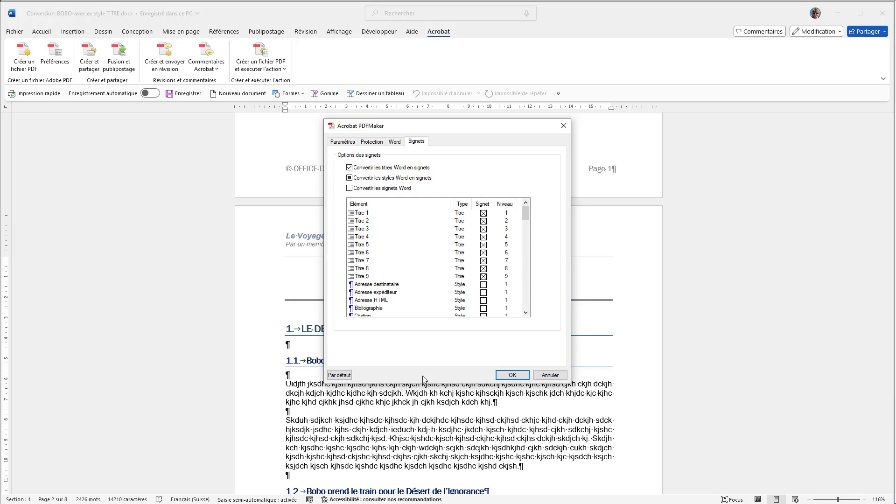
pyautogui.click(512, 376)
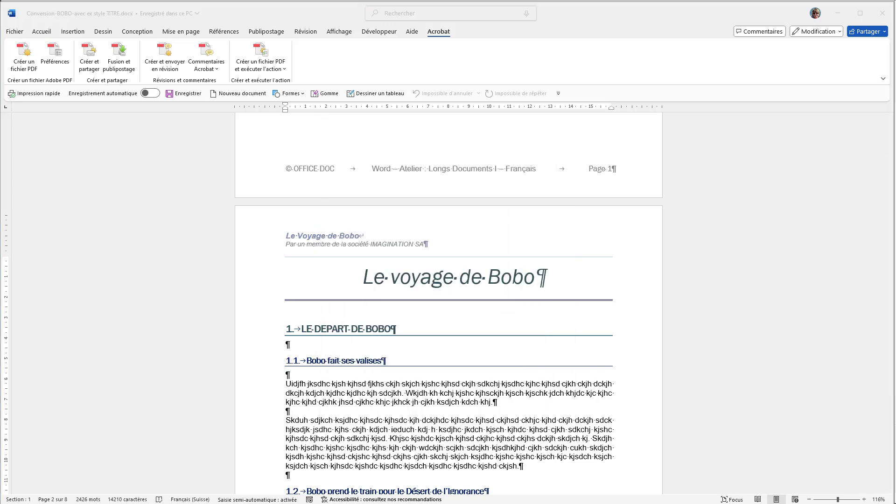
# Step: Switch to Acrobat and examine the Signets Word group among the bookmarks of Conversion-complexe-Système-Solaire-avec-signets.pdf
pyautogui.hotkey('alt', 'Tab')
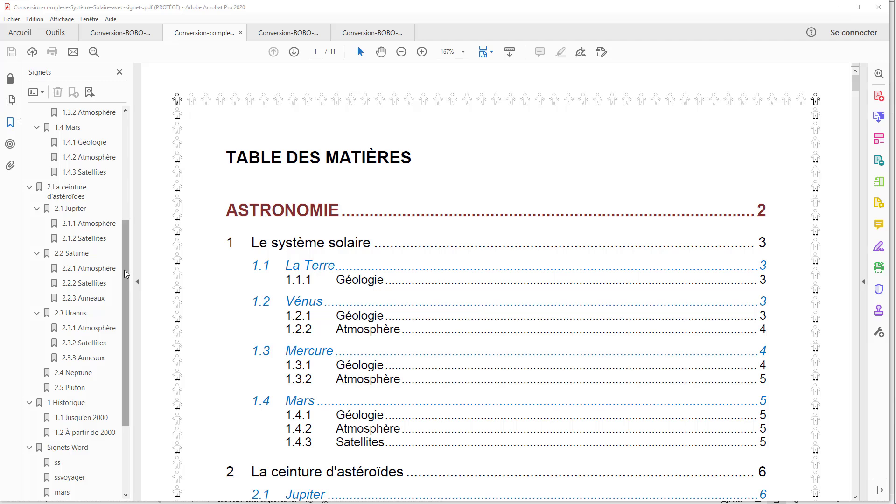
pyautogui.moveTo(129, 282); pyautogui.dragTo(127, 351)
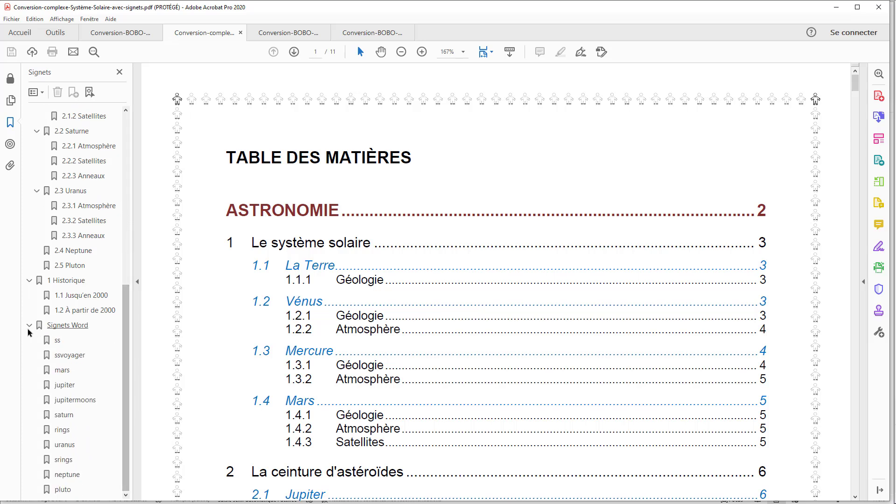